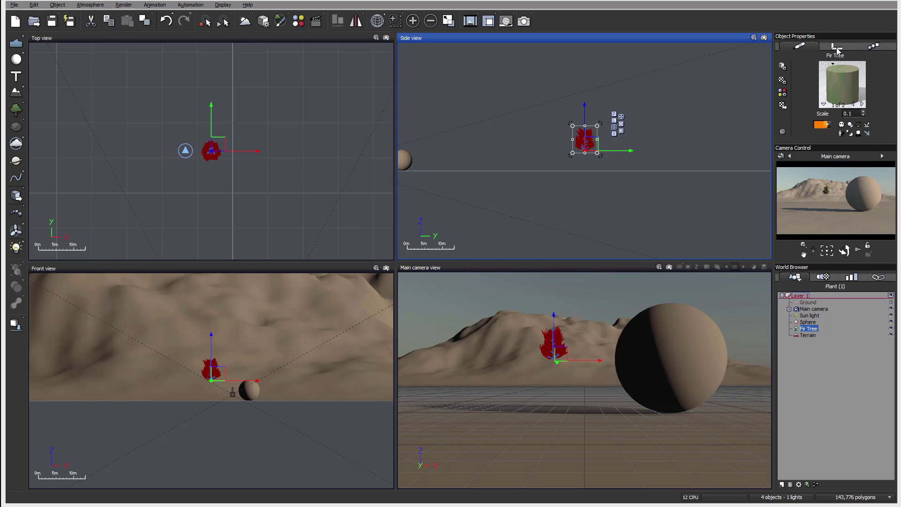
Step: Select the Terrain object and twist it by 23.99 on its Z => X axis
click(837, 47)
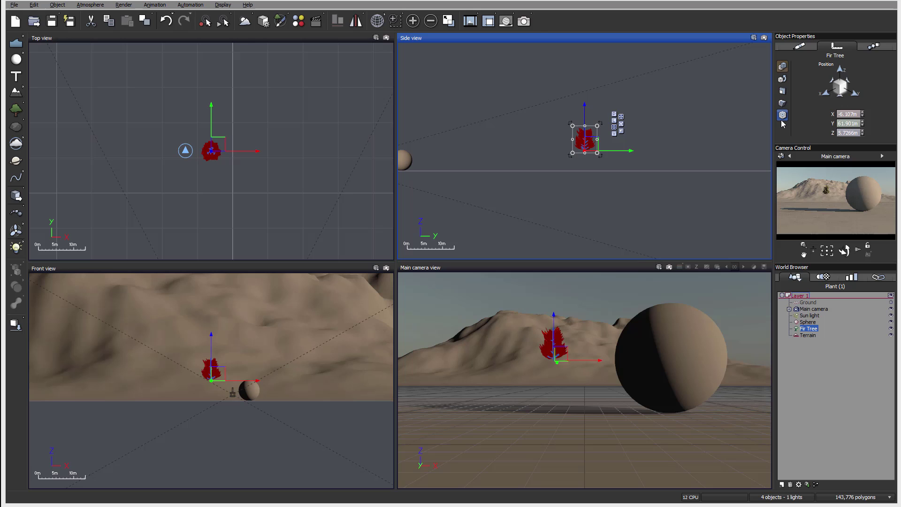
click(782, 102)
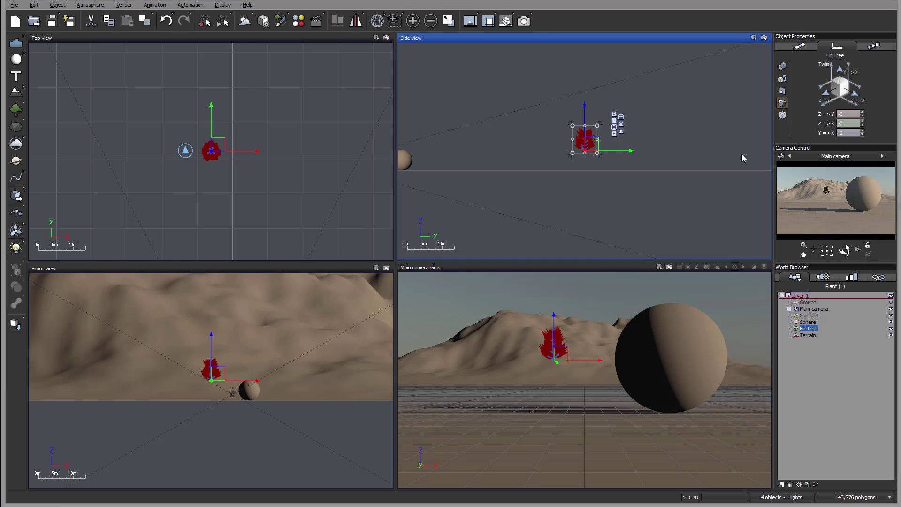
click(809, 335)
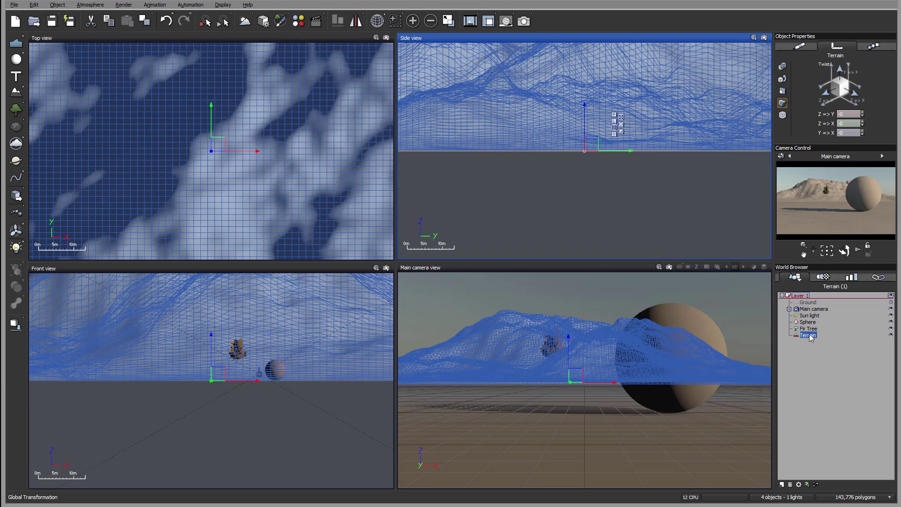
right_drag(514, 81, 559, 171)
scroll(565, 153, down, 5)
scroll(564, 153, up, 1)
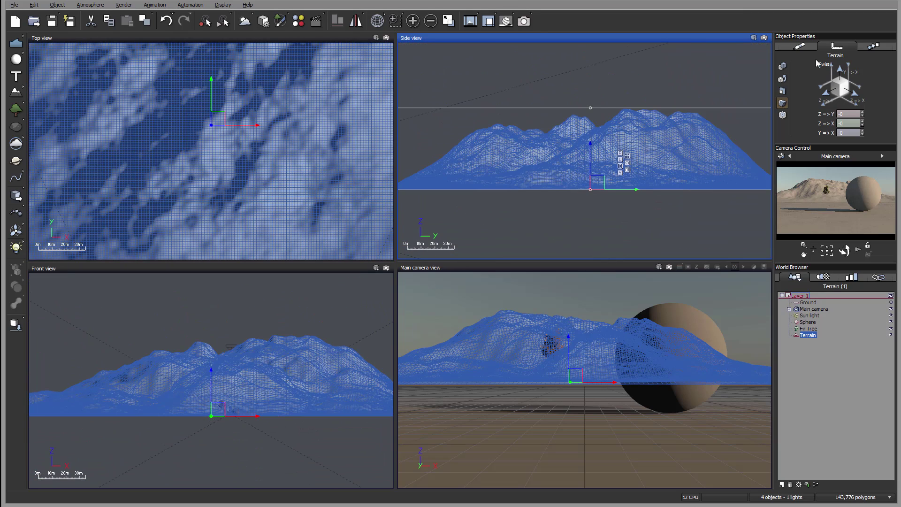
drag(850, 89, 881, 104)
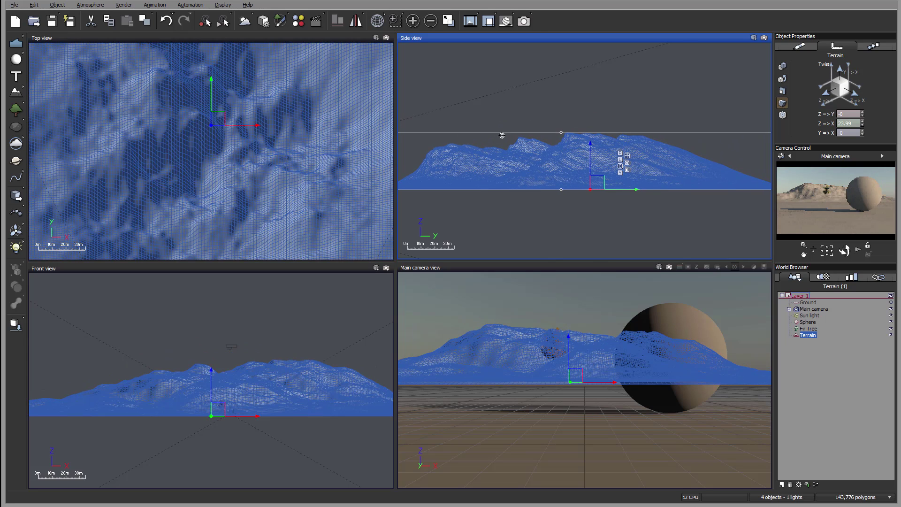
drag(531, 137, 558, 125)
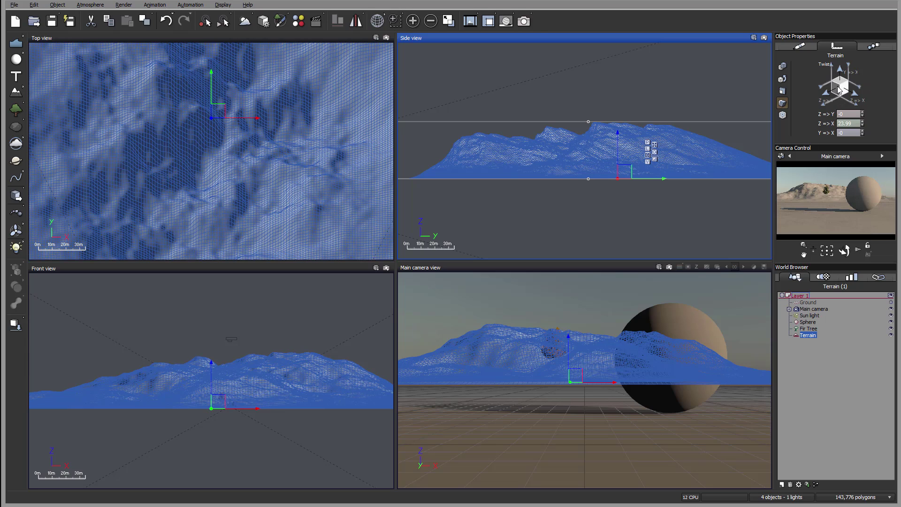
Step: Scale the terrain's vertical size slightly, to about 61 m in Z
click(782, 66)
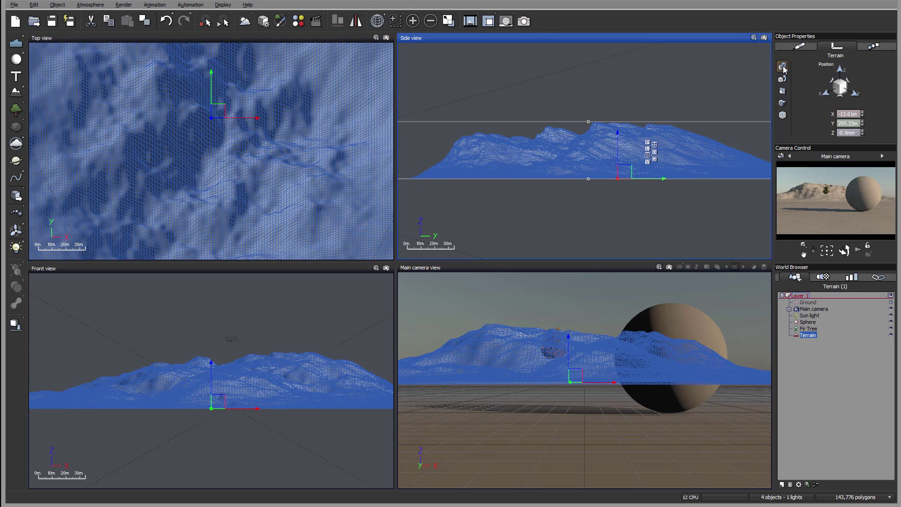
click(782, 90)
mouse_move(853, 90)
mouse_down()
mouse_move(840, 96)
mouse_move(847, 94)
mouse_up()
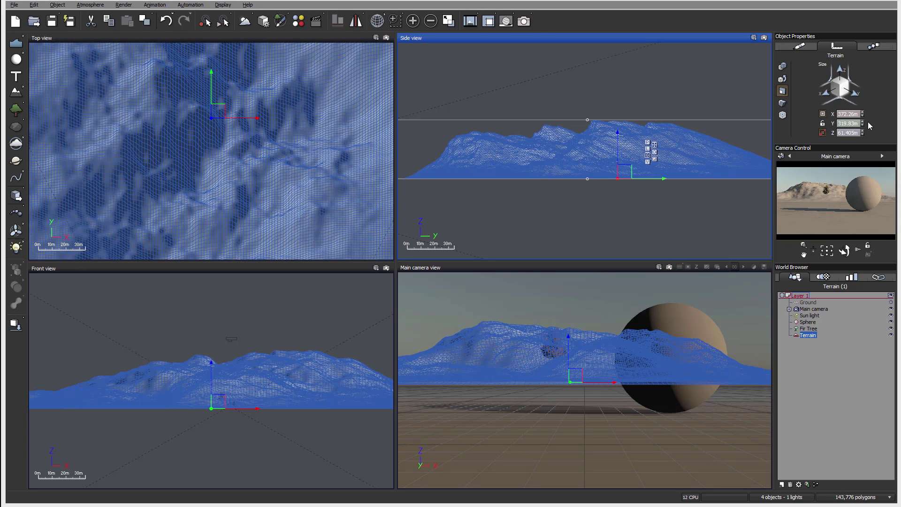
Step: Raise the terrain above the ground plane and offset its pivot to about -21 m in Y and 11.5 m in Z
click(782, 115)
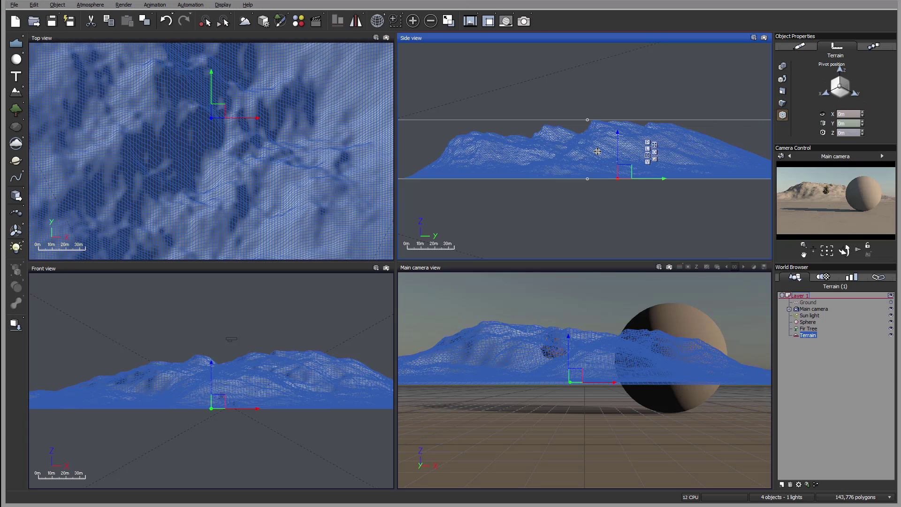
drag(597, 151, 626, 114)
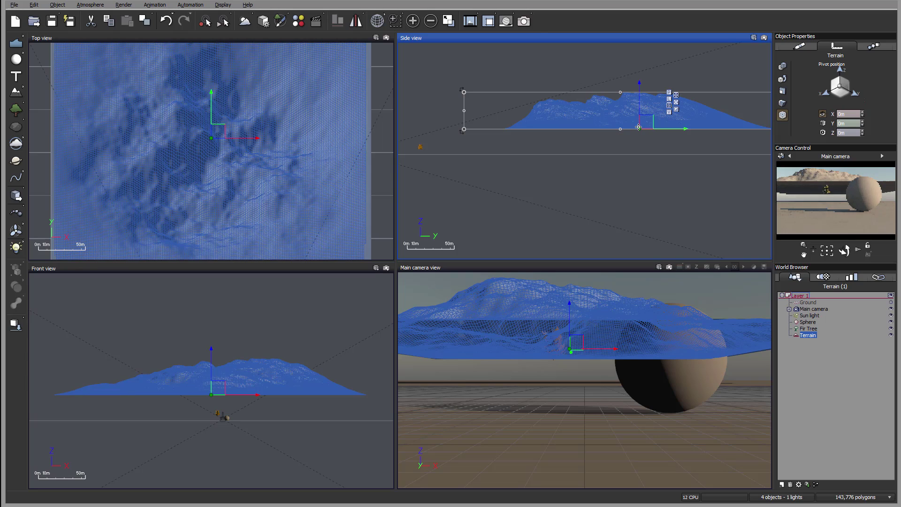
drag(638, 128, 621, 119)
click(819, 113)
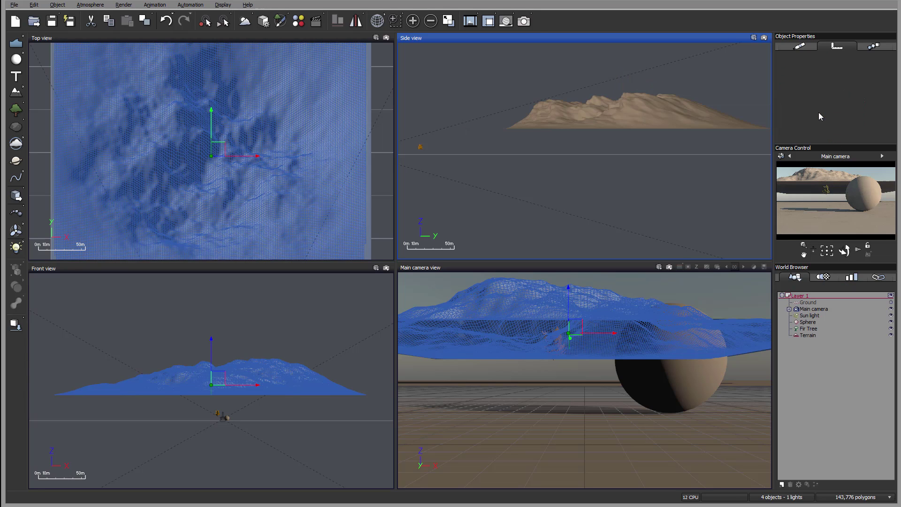
click(627, 112)
click(627, 114)
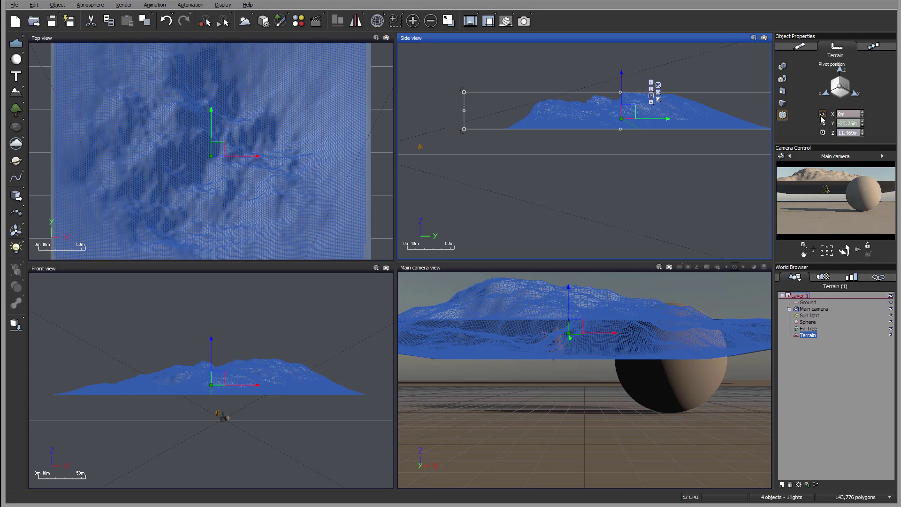
Step: Lock the terrain's X and Y sizes together and scale it down to about 253 × 217 × 47 m
click(782, 80)
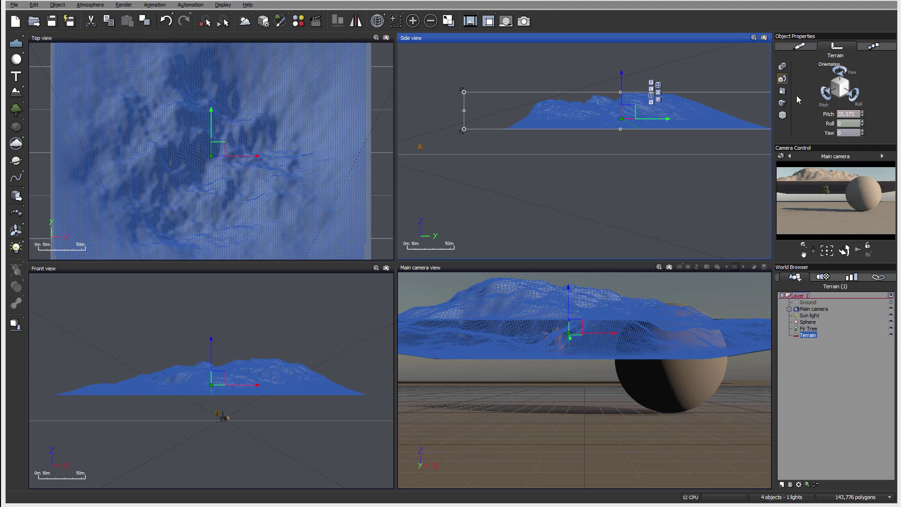
click(782, 90)
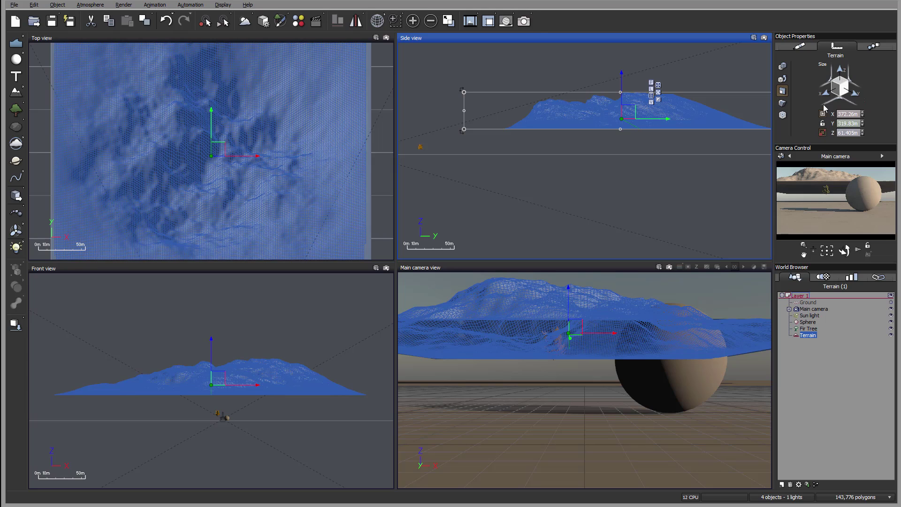
click(823, 123)
mouse_move(625, 93)
mouse_down()
mouse_move(625, 83)
mouse_move(625, 115)
mouse_move(624, 84)
mouse_up()
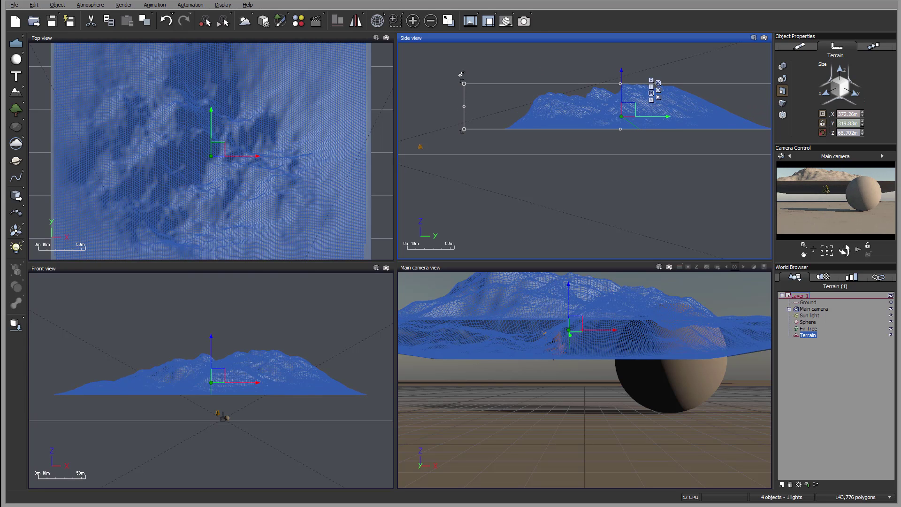
drag(464, 84, 297, 60)
drag(677, 117, 604, 119)
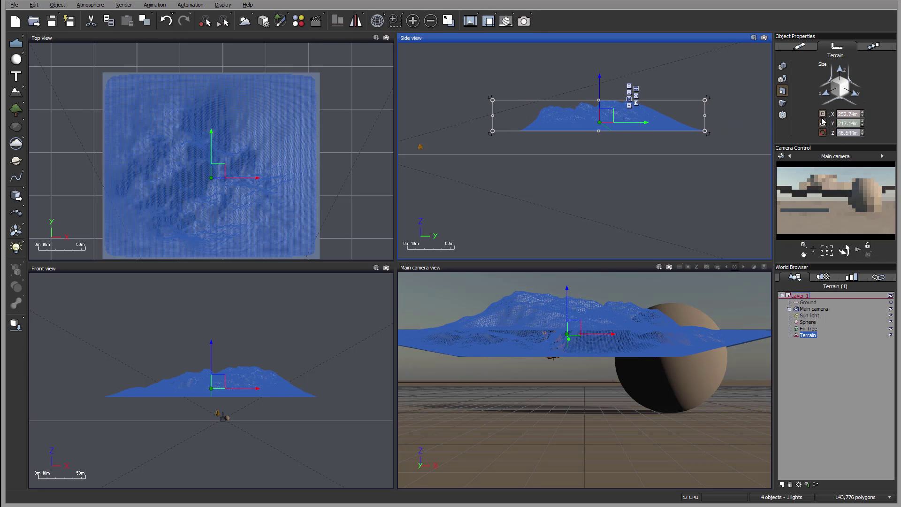
Step: Fine-tune the terrain's size to 251.74 m in X and 218.04 m in Y, releasing the size lock before the last X change
click(849, 114)
key(Return)
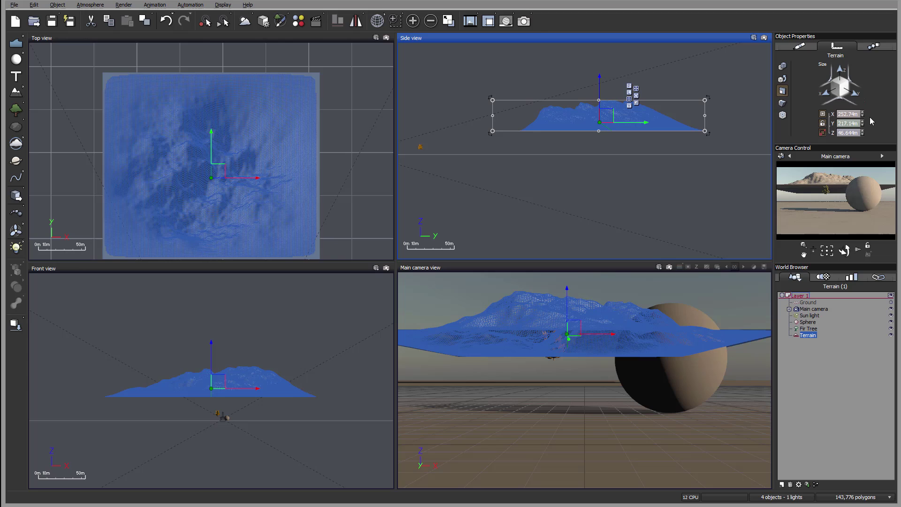
drag(862, 118, 862, 116)
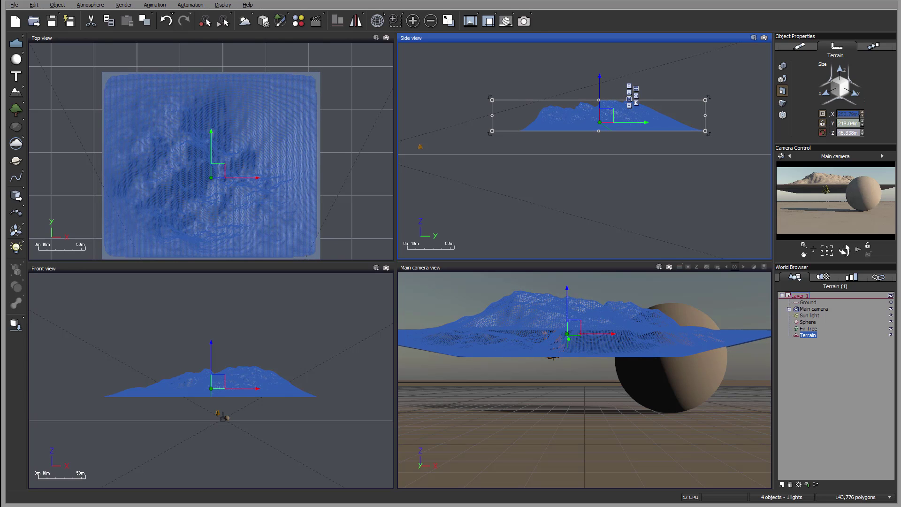
click(823, 124)
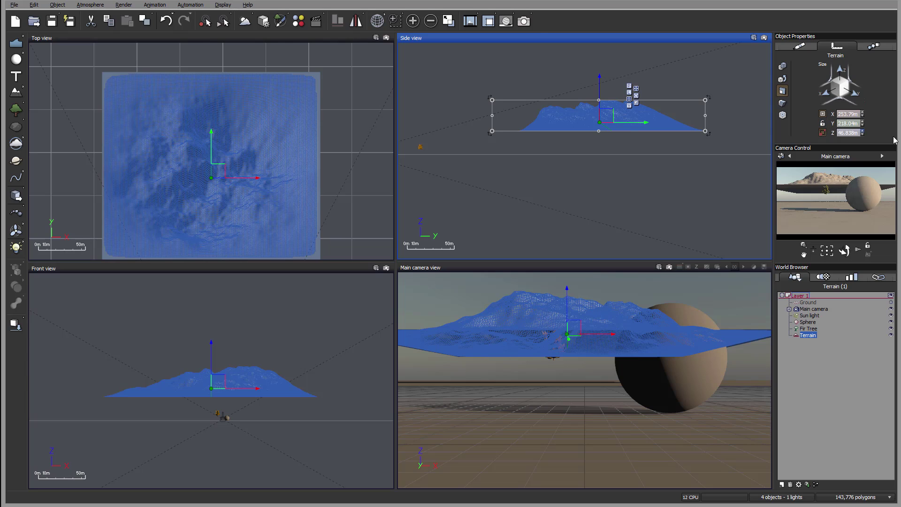
click(863, 114)
drag(862, 114, 863, 115)
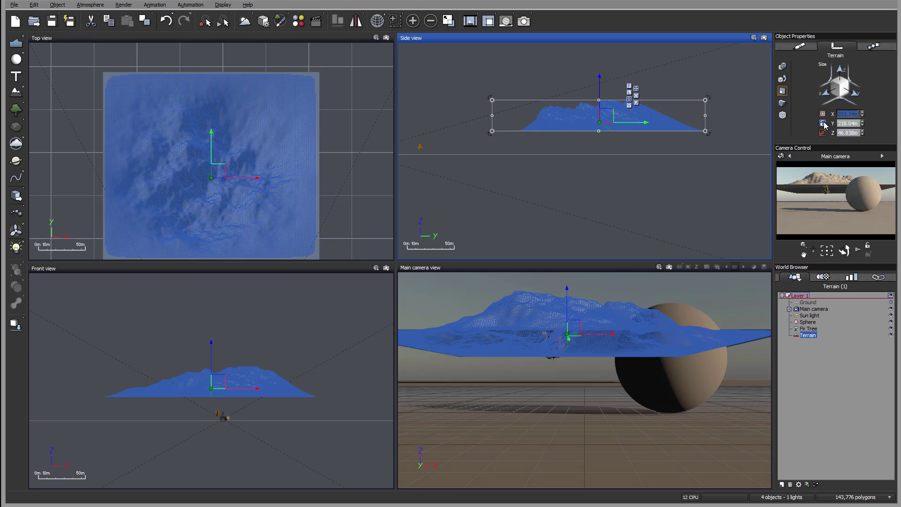
Step: Relock the X and Y sizes, heighten the terrain and scale it up to about 288 × 249 × 68 m, and toggle the lock
click(822, 123)
mouse_move(601, 100)
mouse_down()
mouse_move(601, 119)
mouse_move(601, 55)
mouse_move(600, 122)
mouse_move(600, 89)
mouse_move(600, 106)
mouse_up()
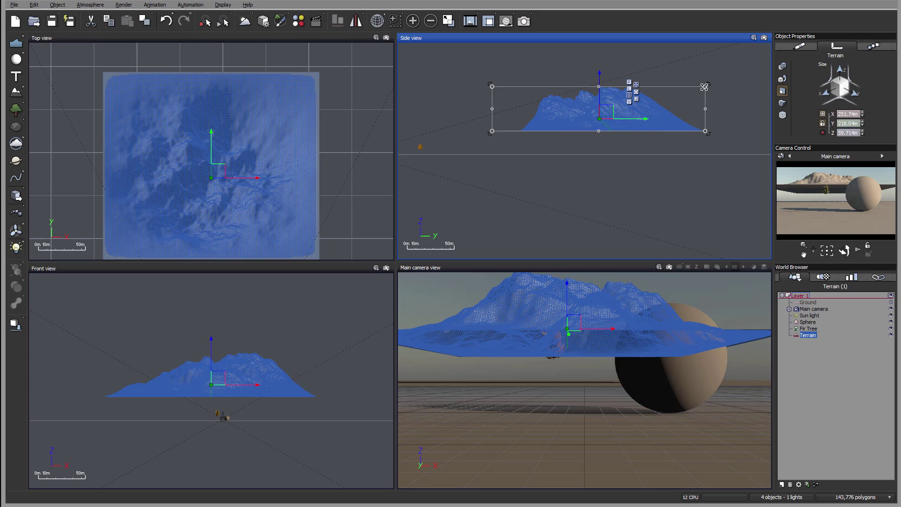
mouse_move(705, 86)
mouse_down()
mouse_move(691, 91)
mouse_move(720, 83)
mouse_up()
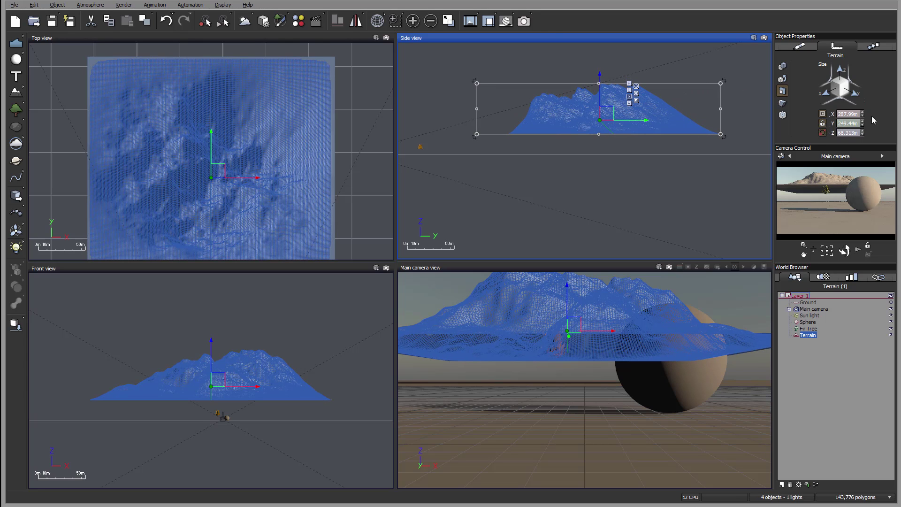
click(822, 123)
Step: Lower the terrain so that its base rests on the ground plane
click(873, 47)
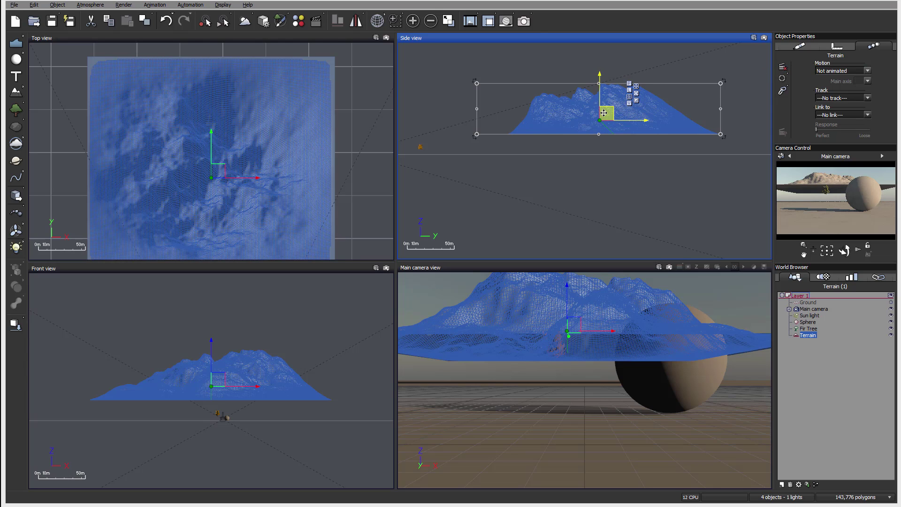
drag(603, 116, 605, 134)
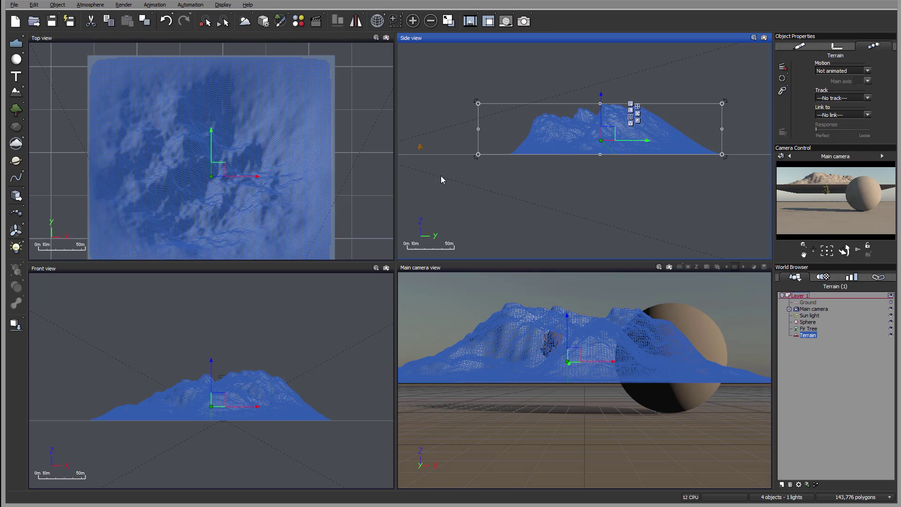
Step: Switch the terrain's motion settings off and on again, nudging the terrain slightly along Y in between
click(782, 69)
mouse_move(668, 122)
mouse_down()
mouse_move(726, 121)
mouse_move(672, 124)
mouse_up()
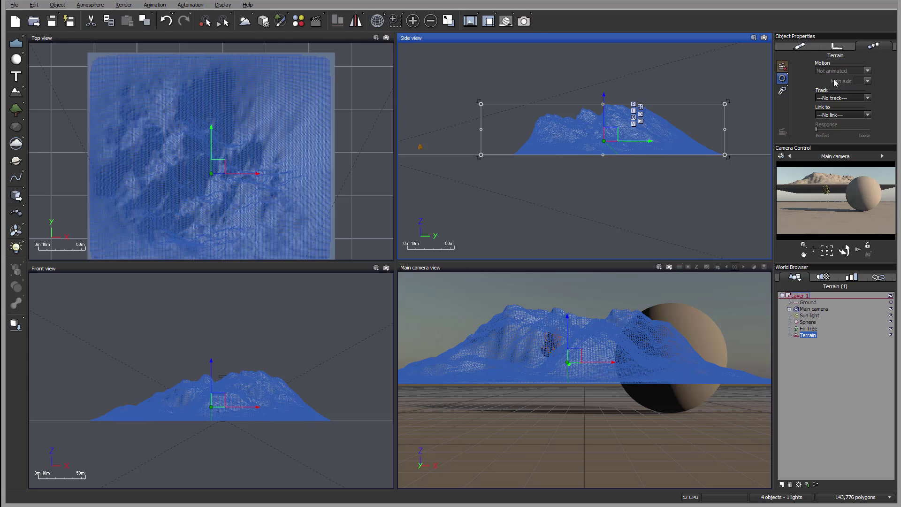
click(782, 91)
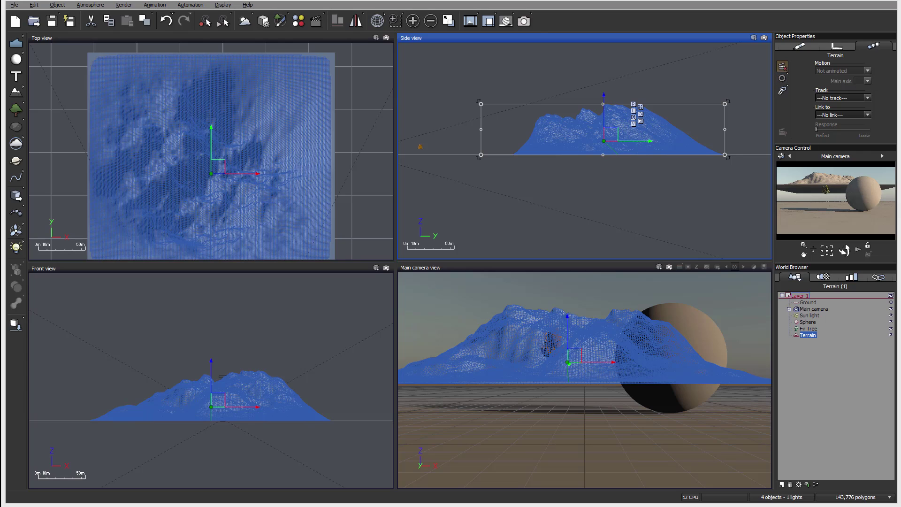
click(784, 67)
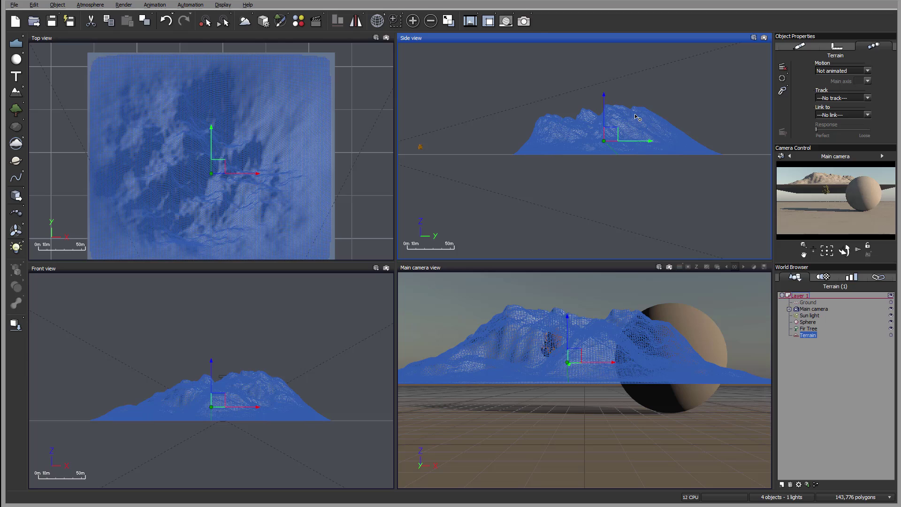
Step: Examine the motion types, tracking targets and link targets available for the terrain
click(864, 70)
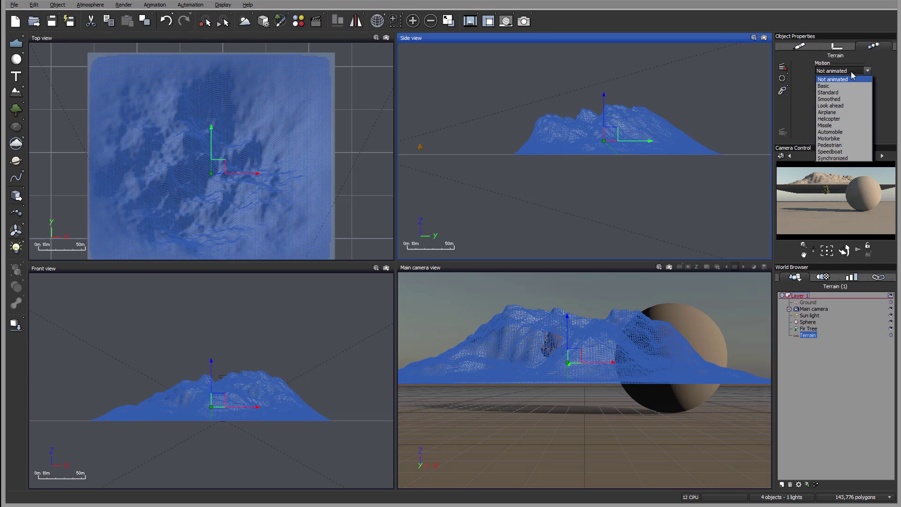
click(883, 65)
click(867, 98)
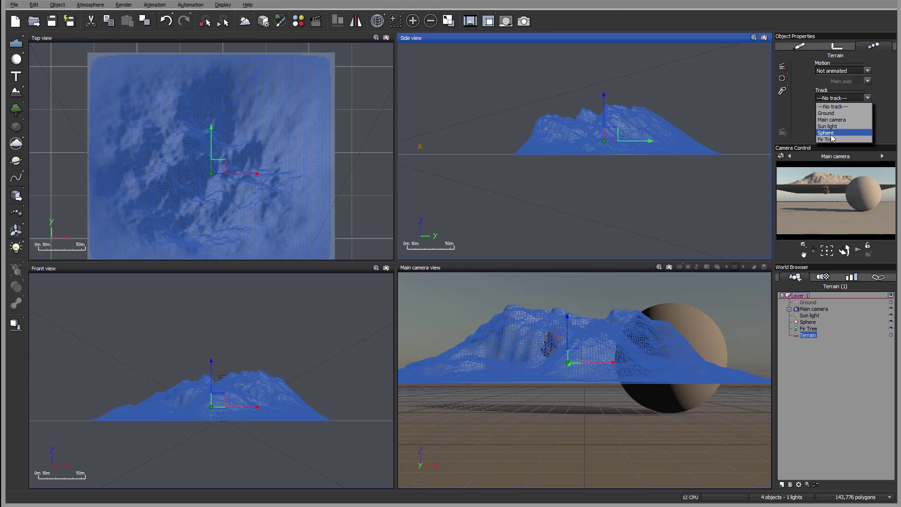
click(894, 92)
click(866, 114)
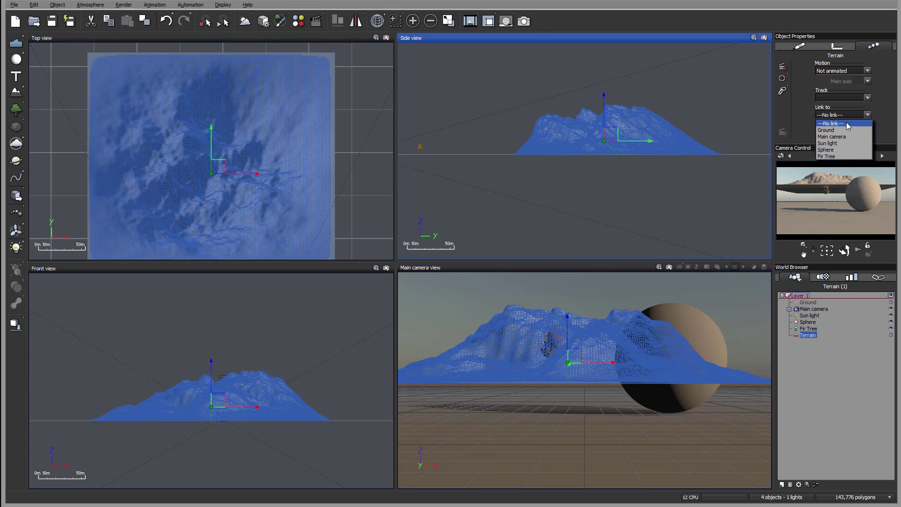
click(885, 113)
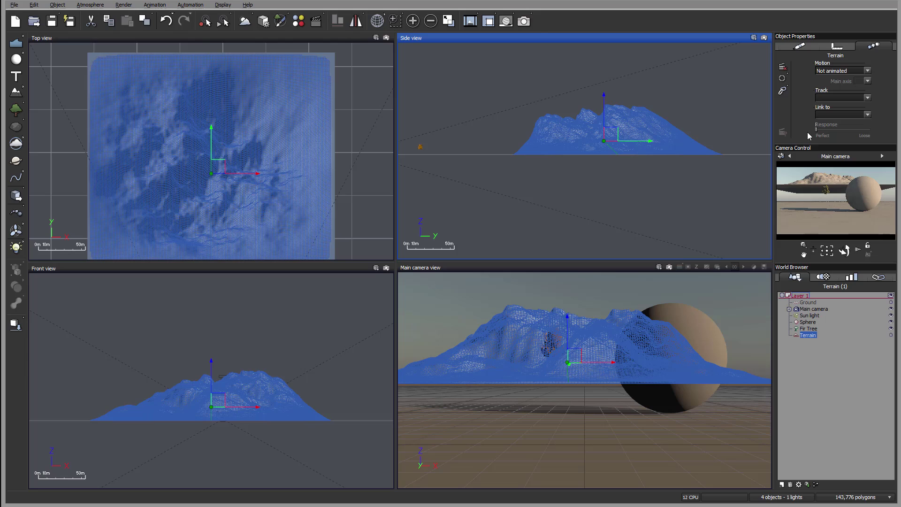
Step: Try linking the terrain to Main camera with a looser response, and set the link back to no link
click(869, 114)
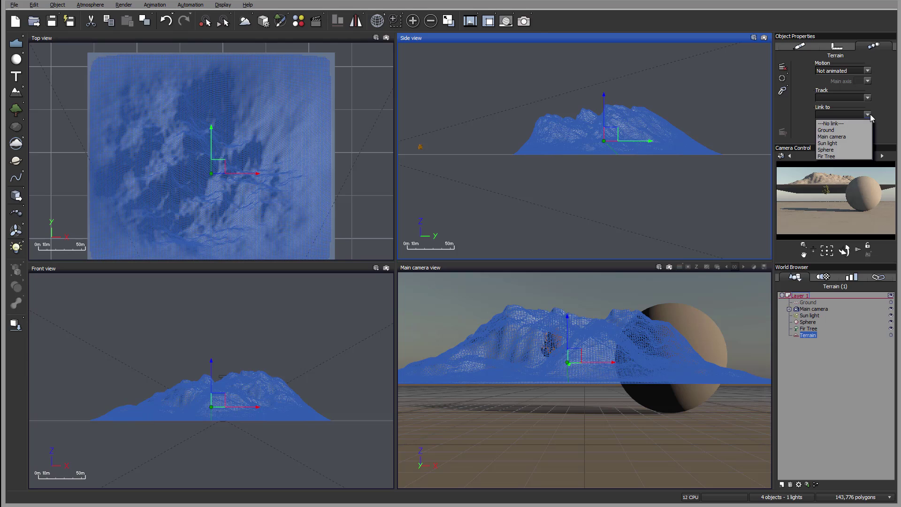
click(843, 135)
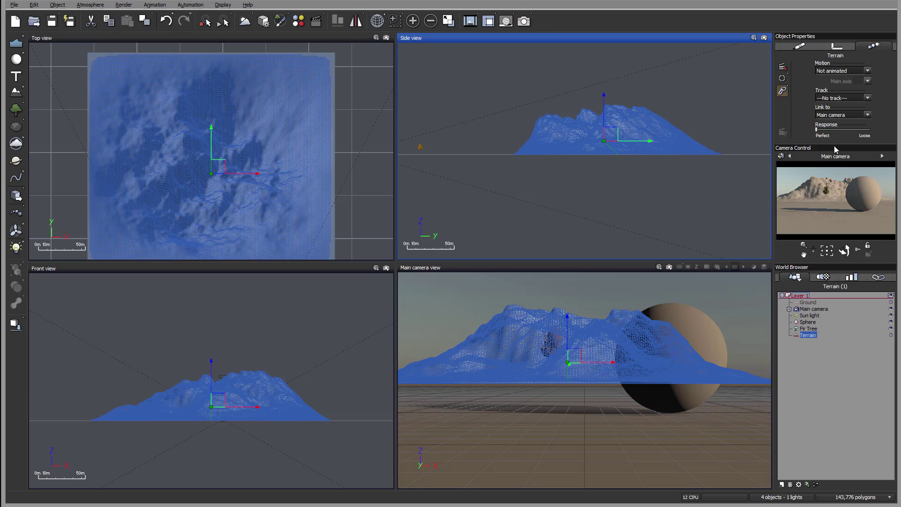
drag(819, 128, 847, 129)
drag(847, 130, 792, 133)
click(867, 115)
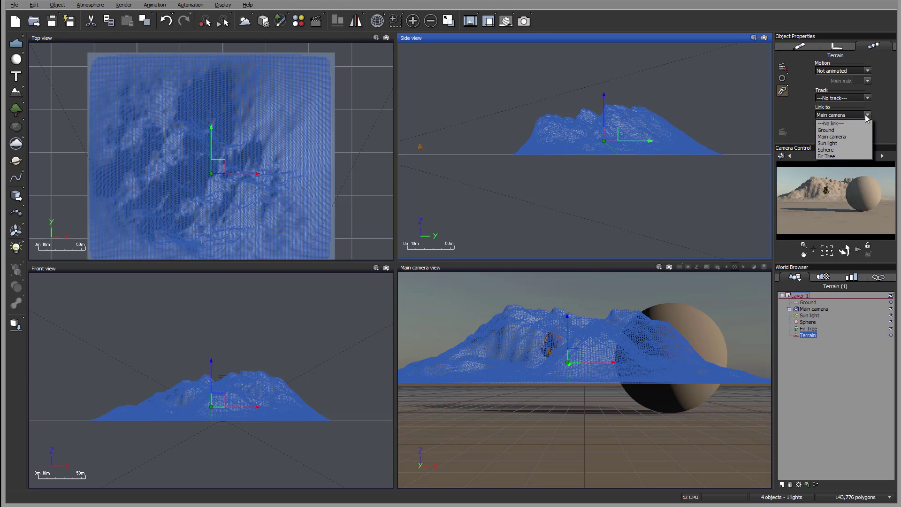
click(840, 124)
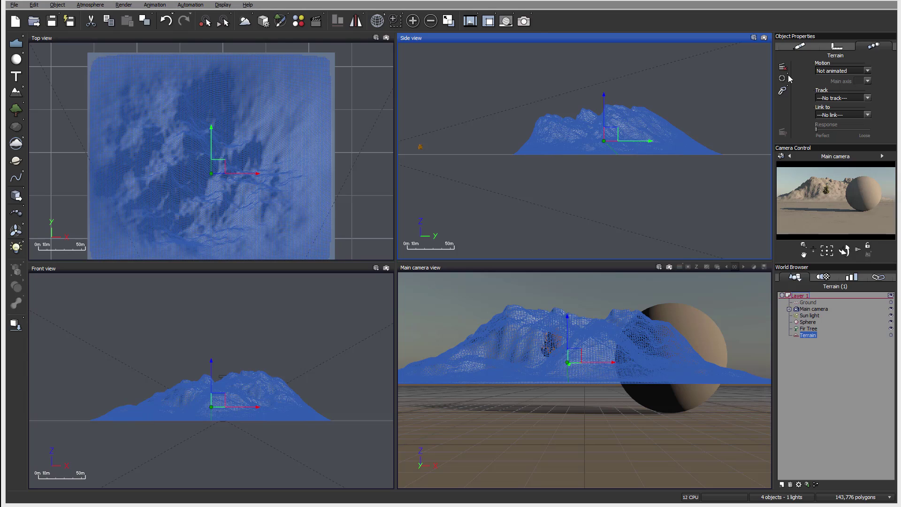
Step: Bring up the terrain's material properties and undo the last change to the terrain's orientation
click(799, 47)
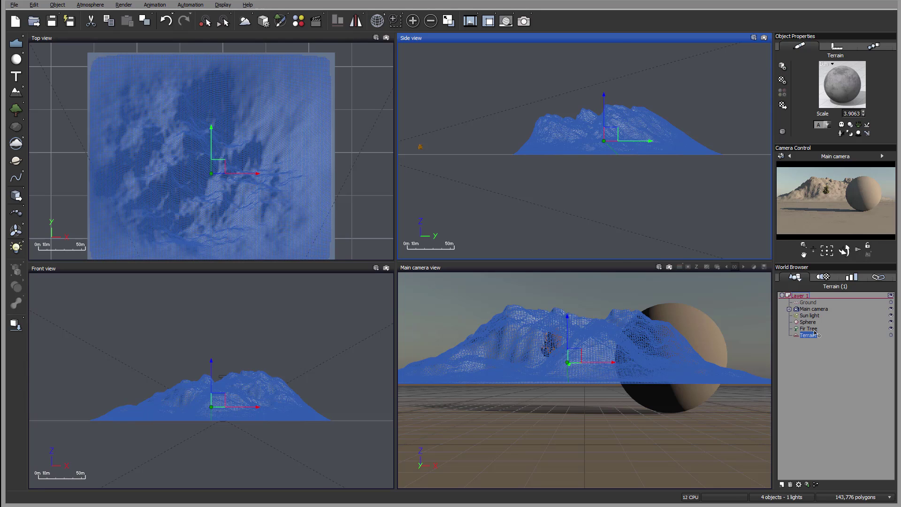
key(ctrl+z)
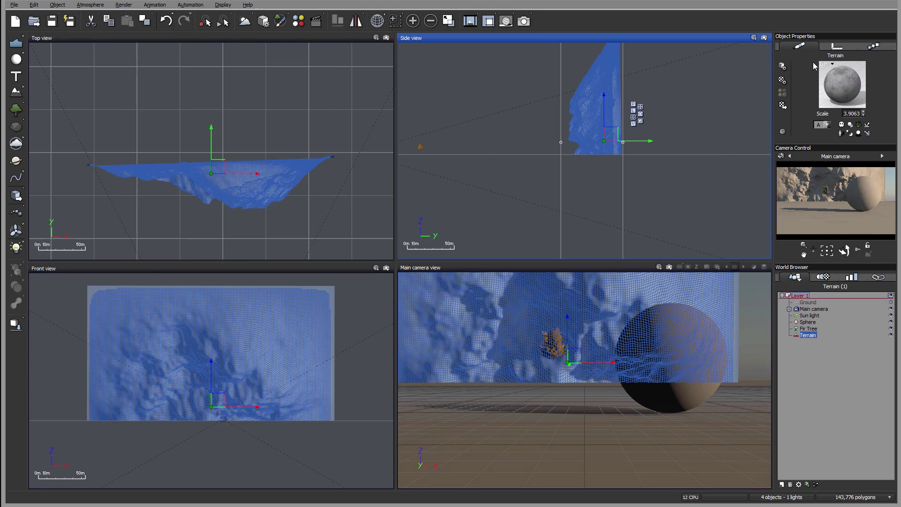
Step: Examine the fir tree's material properties, and the Sun light's animation, position and light settings
click(808, 329)
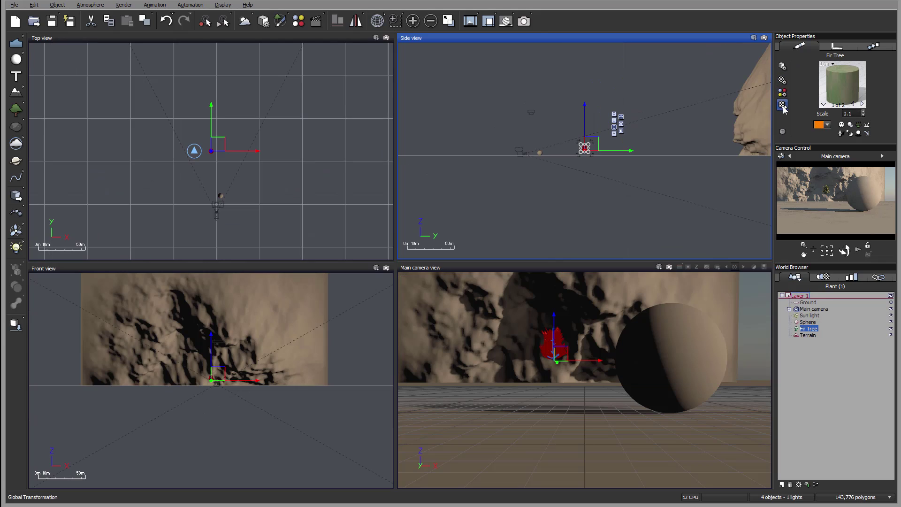
click(810, 315)
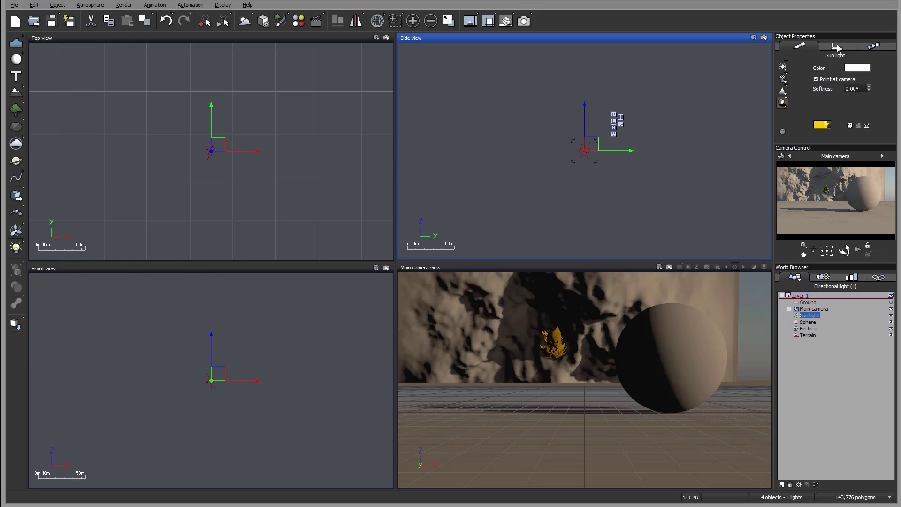
click(873, 46)
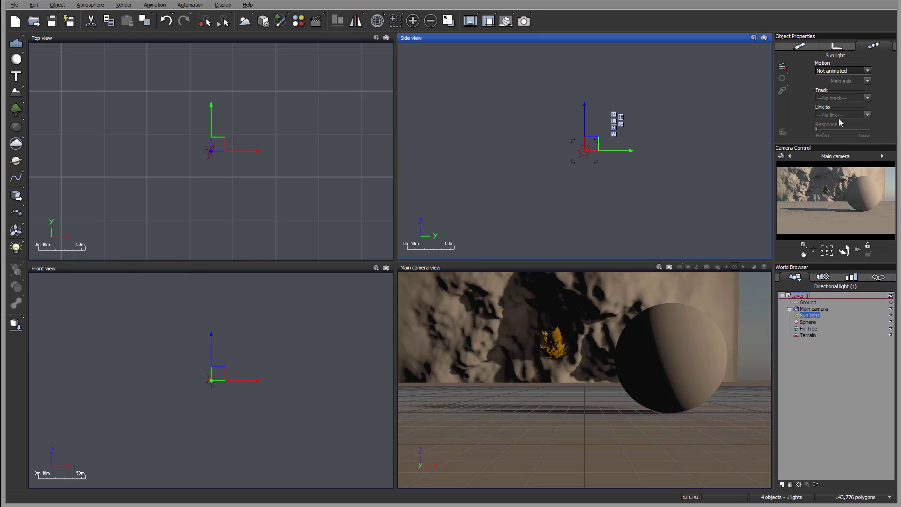
click(837, 46)
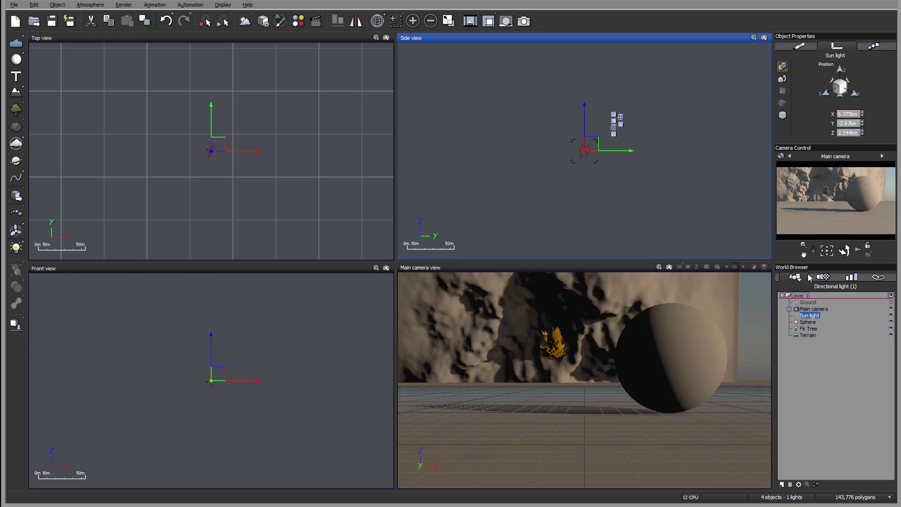
click(799, 47)
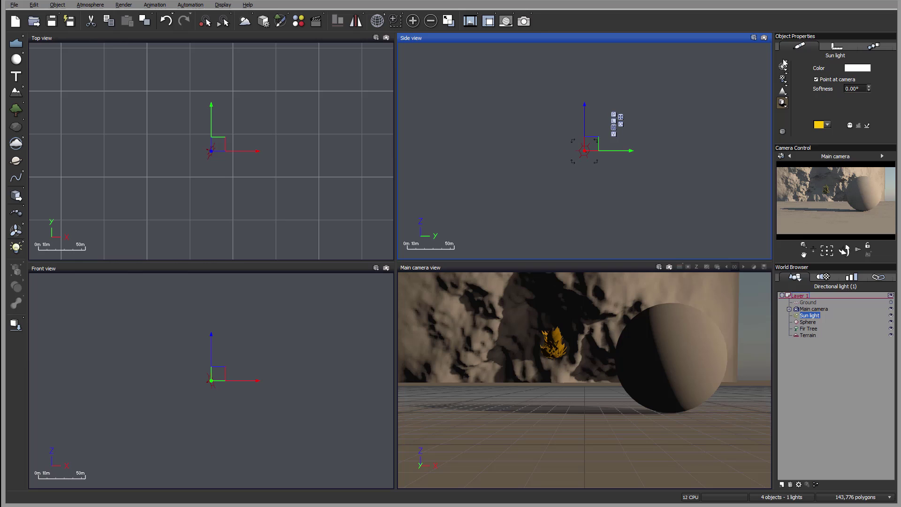
Step: Compare the basic properties offered for the Main camera, the Sun light and the Sphere
click(814, 308)
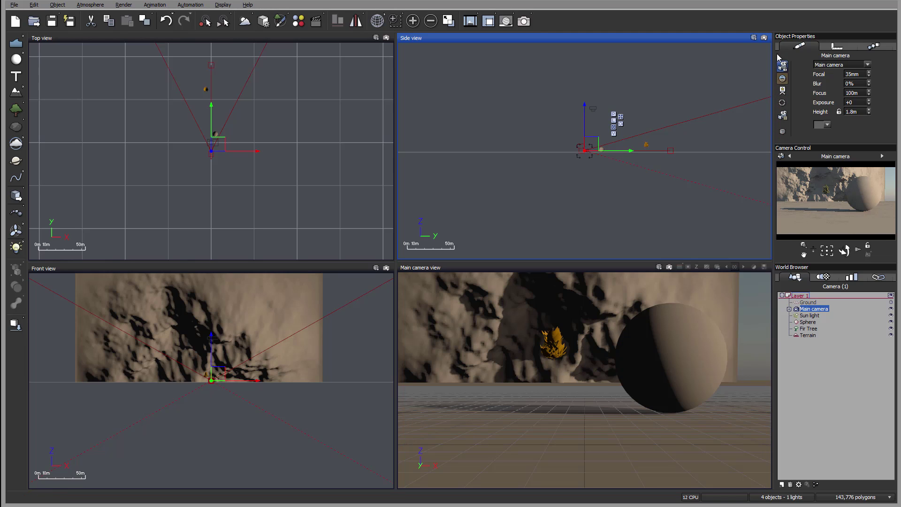
click(812, 315)
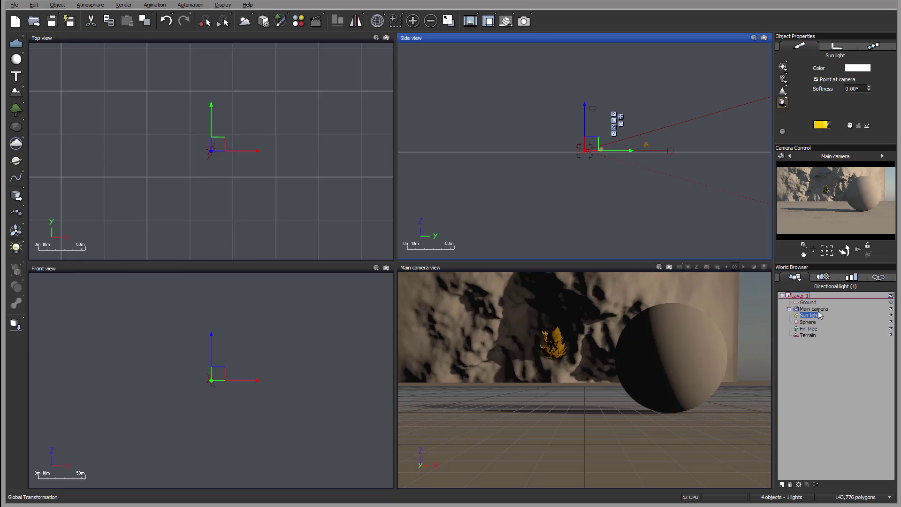
click(819, 309)
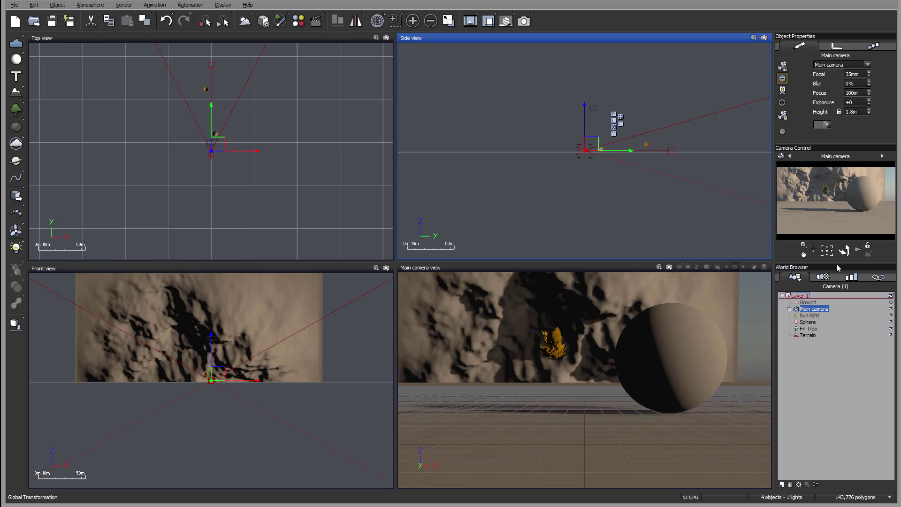
click(812, 322)
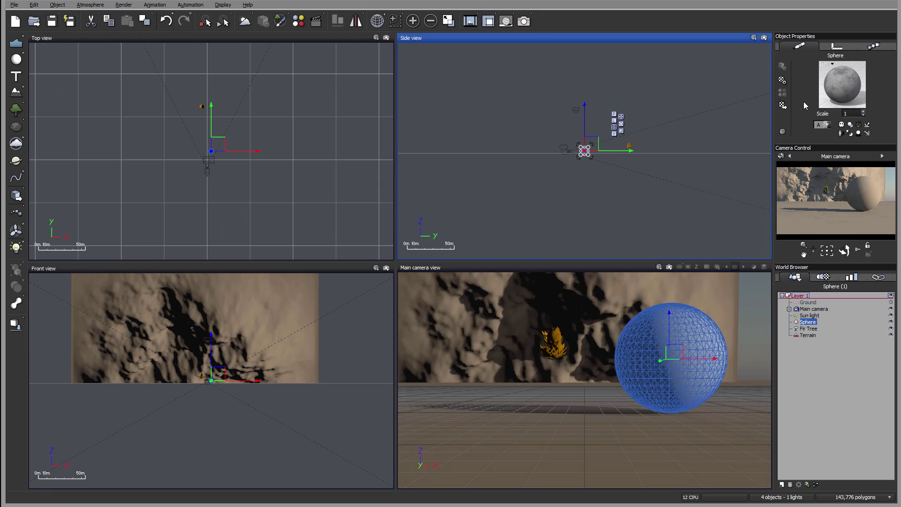